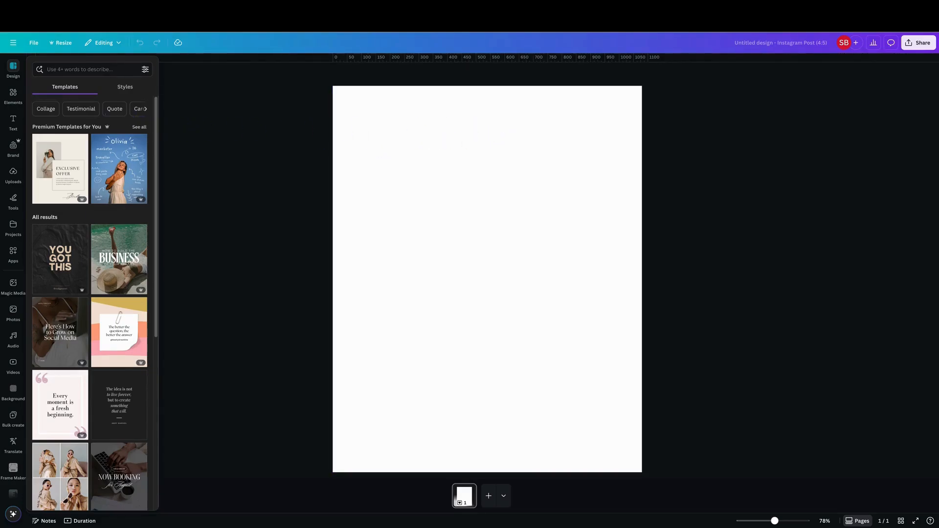
- Add the recently used photo of the man in the blue baseball cap to the page and remove its background
click(13, 97)
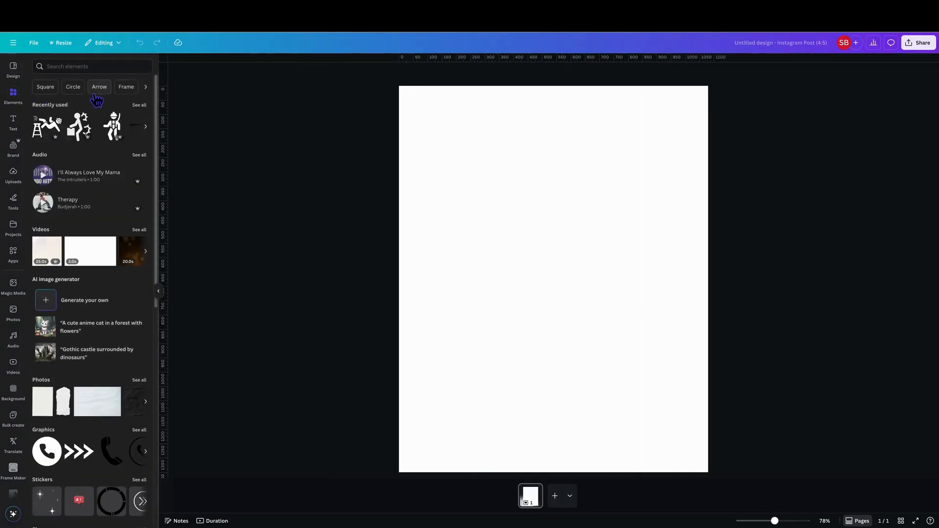
click(139, 104)
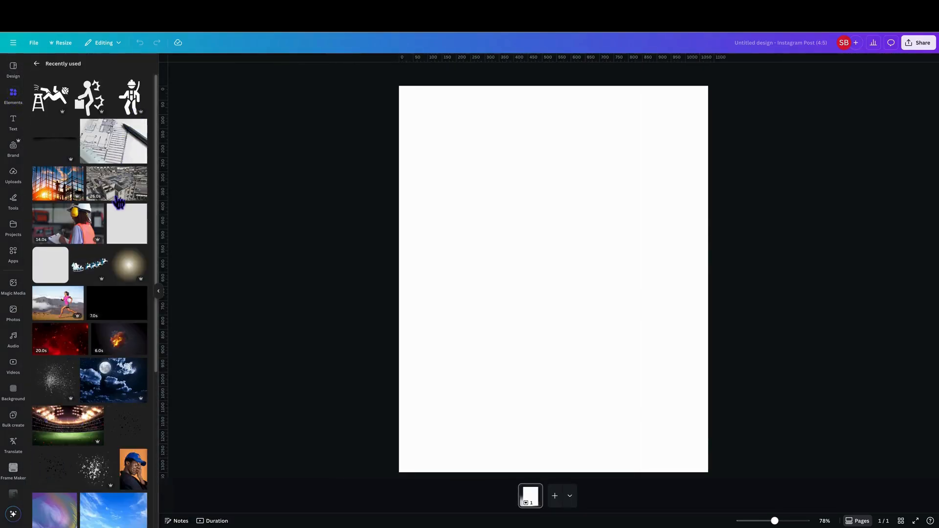
scroll(103, 308, down, 2)
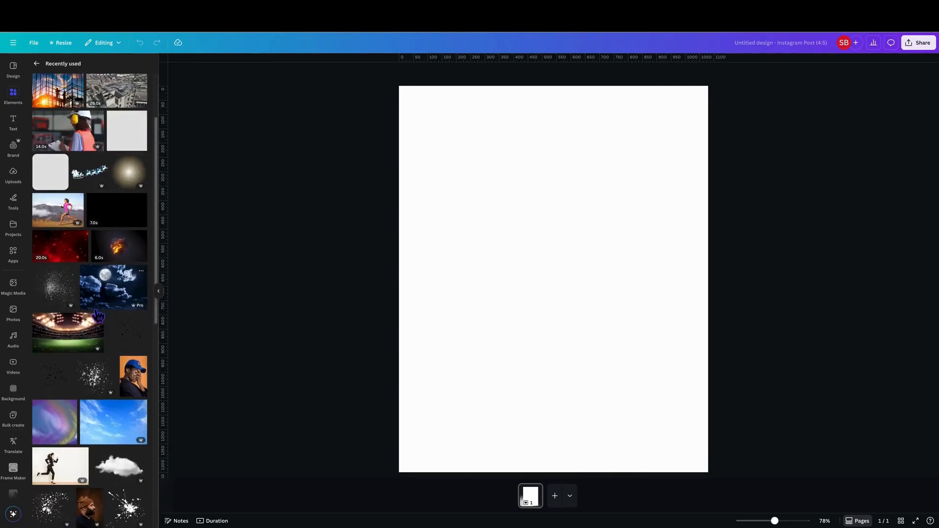
click(143, 365)
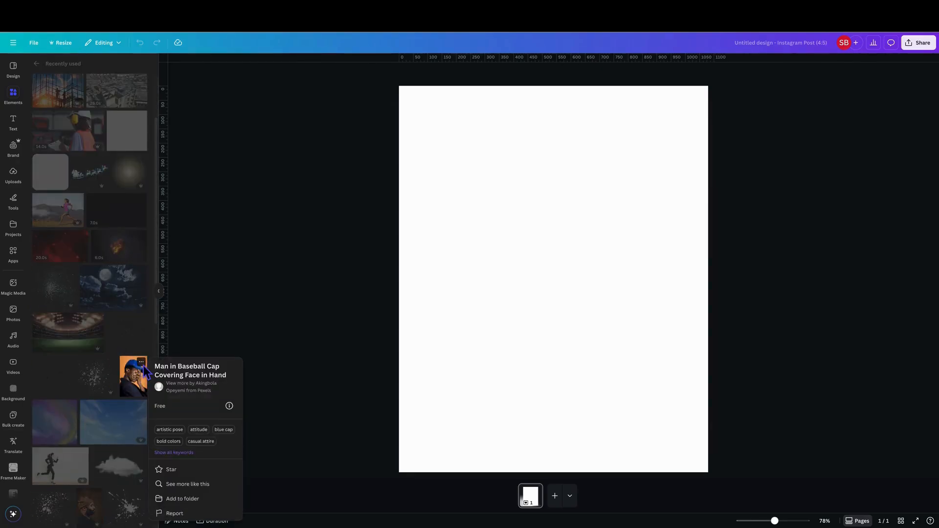
click(136, 386)
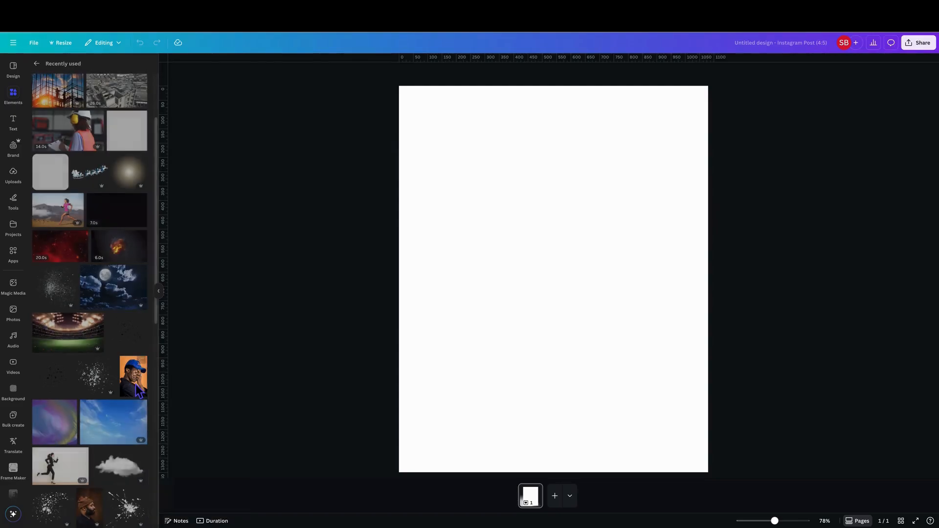
click(136, 384)
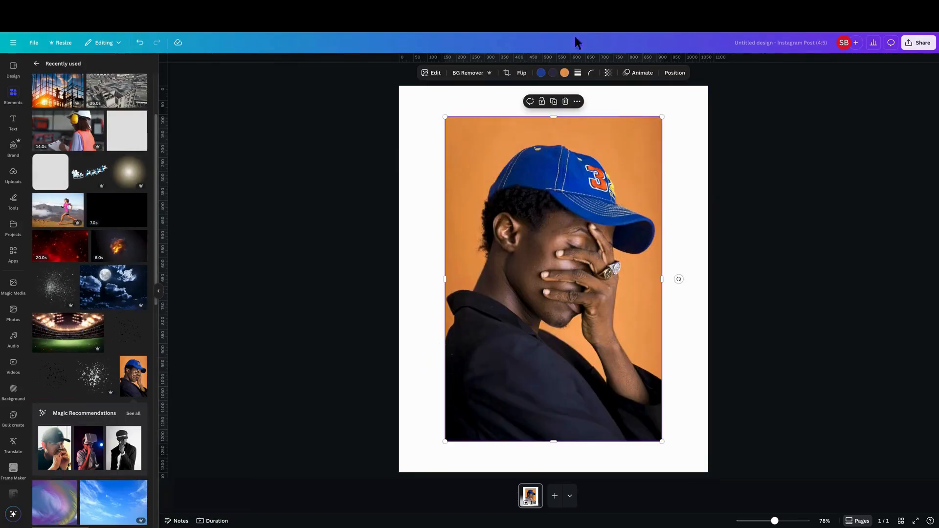
click(468, 75)
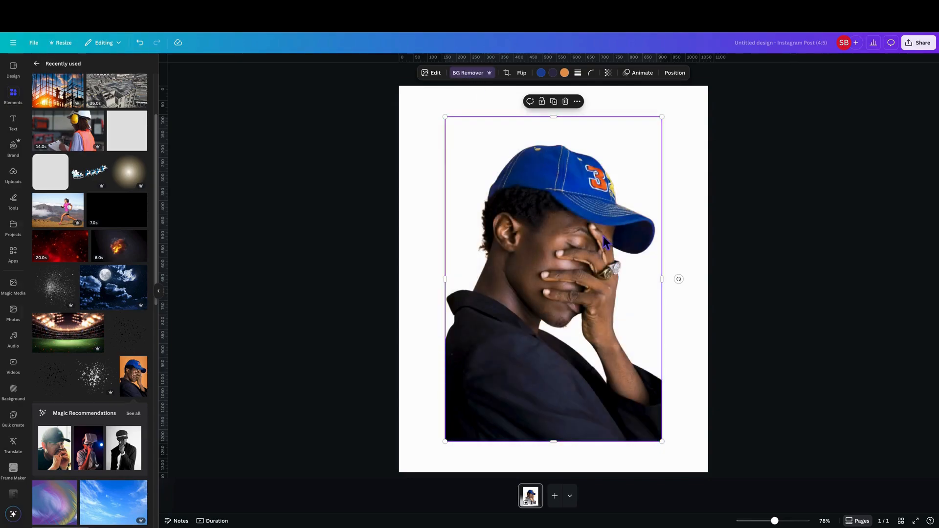
- Flip the cap-wearing man's cutout horizontally and move it to the lower-left part of the page
click(523, 74)
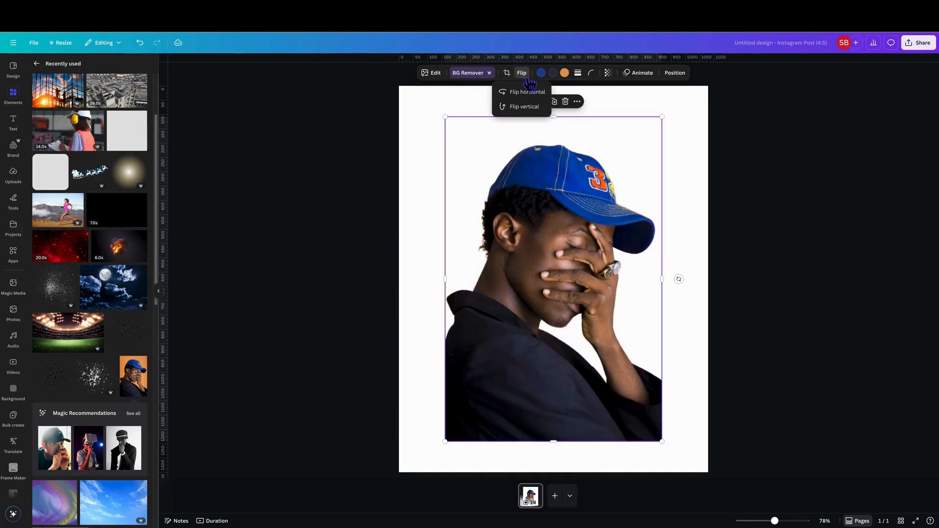
click(527, 93)
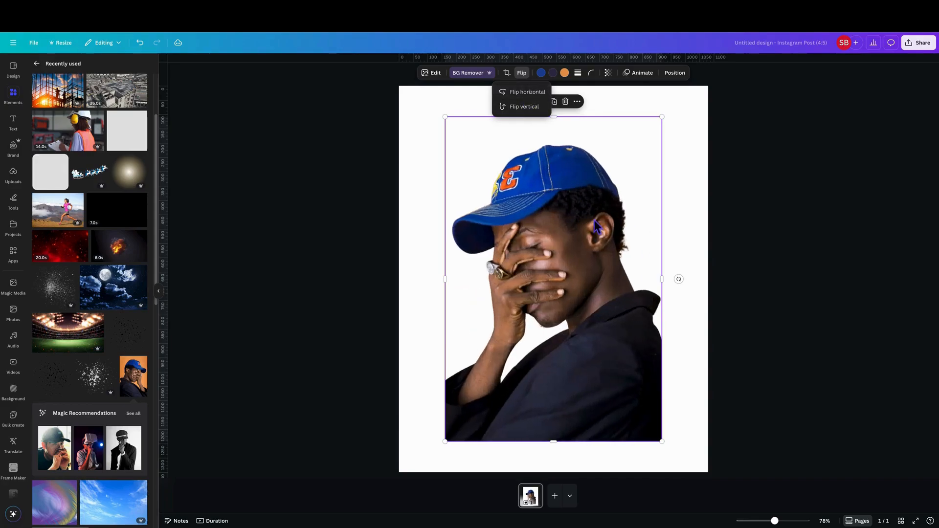
drag(588, 238, 551, 325)
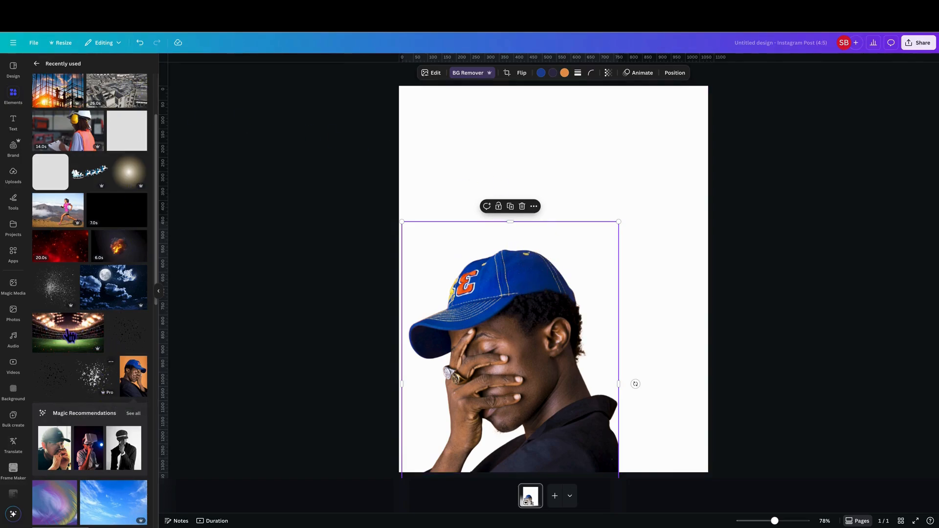
- Search the elements for "splatter ink" and show all matching graphics
click(71, 271)
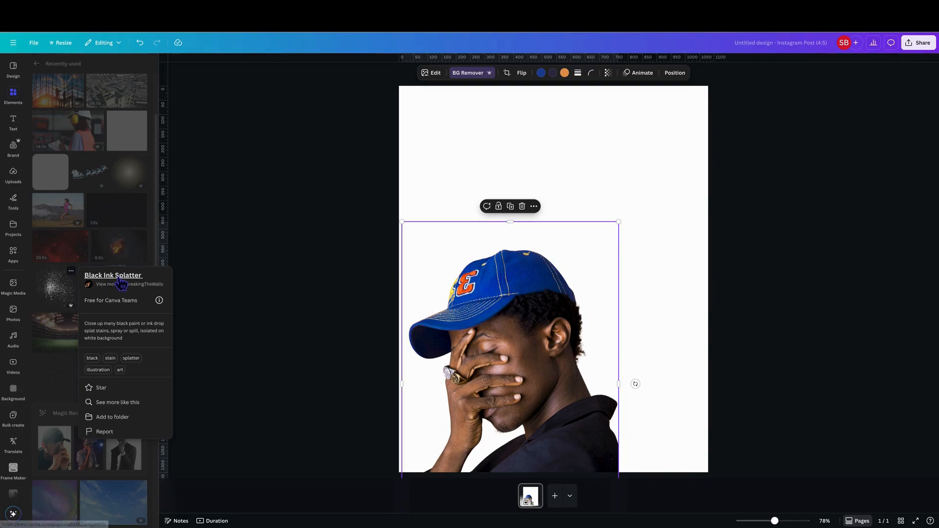
click(76, 275)
click(14, 94)
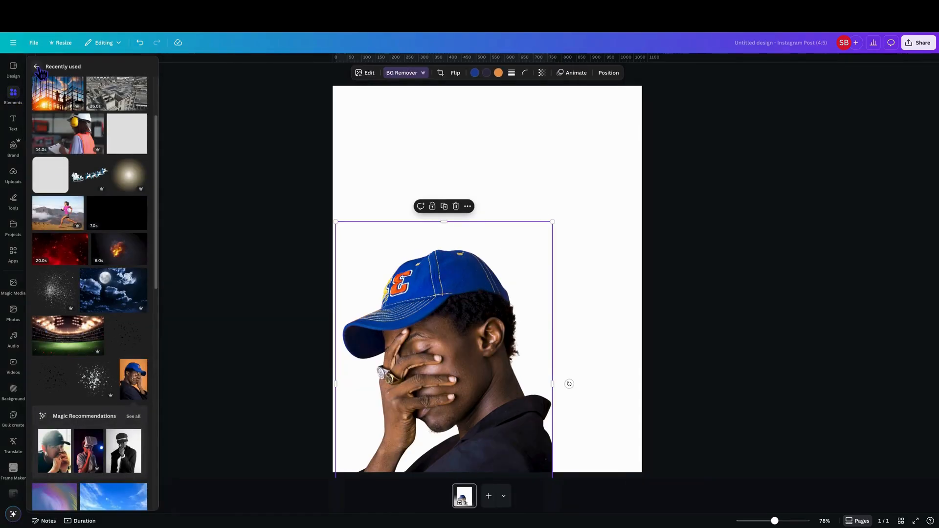
click(83, 76)
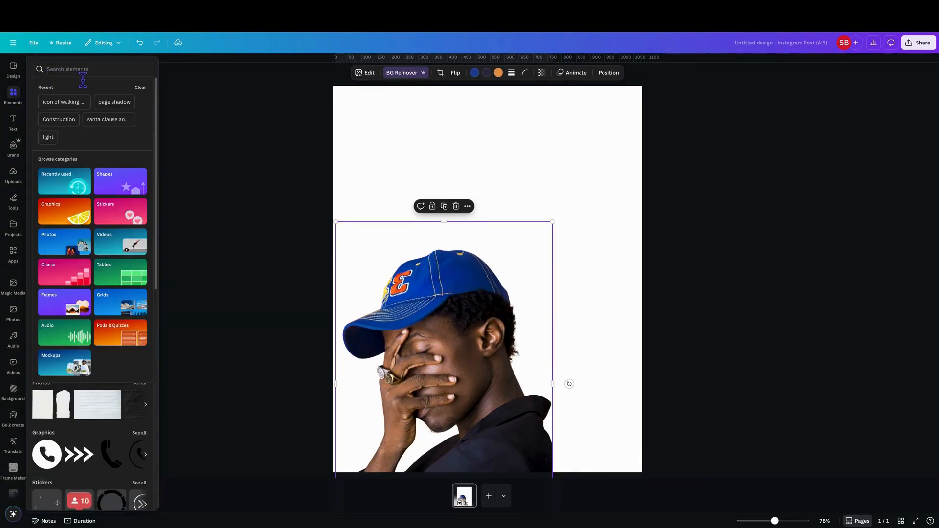
text(splatter ink)
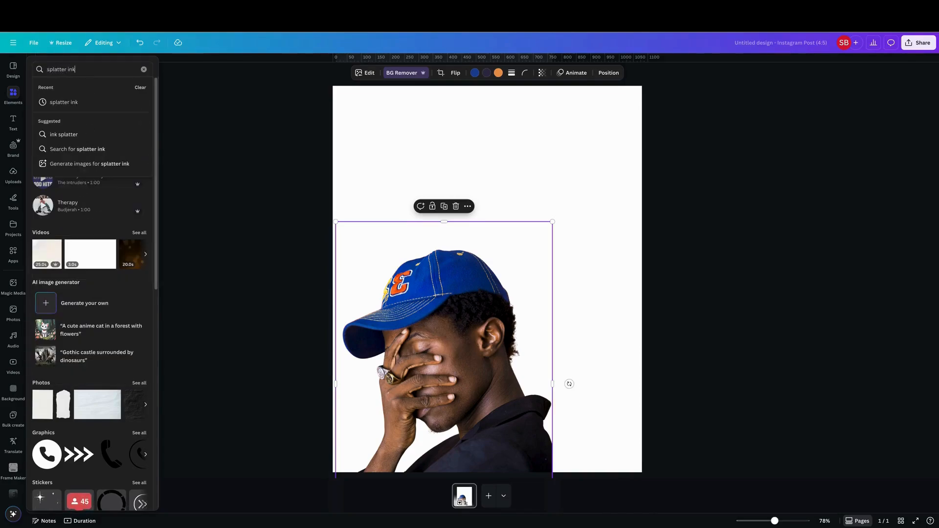
key(Return)
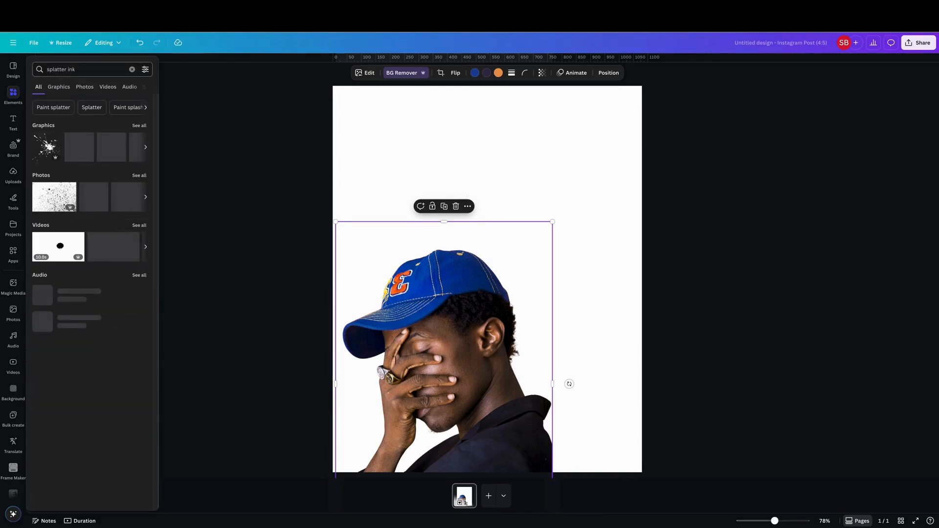
click(139, 126)
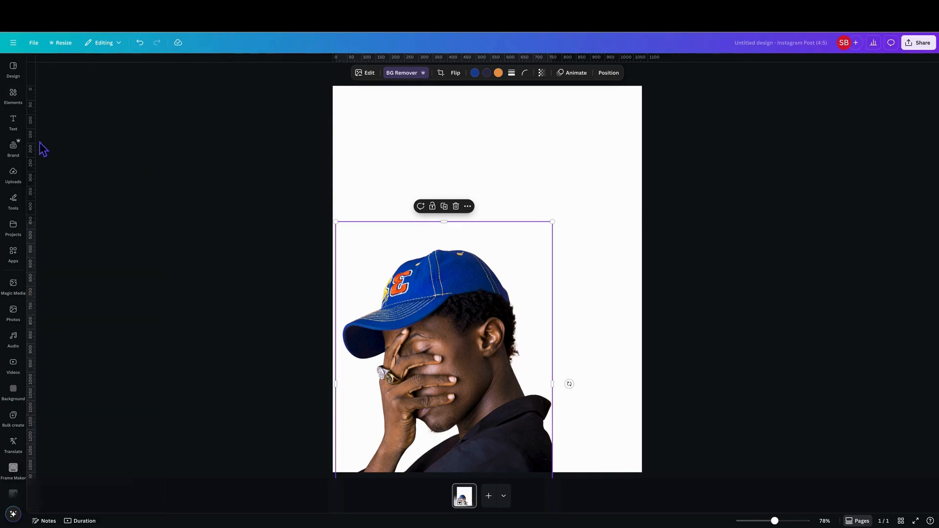
click(13, 95)
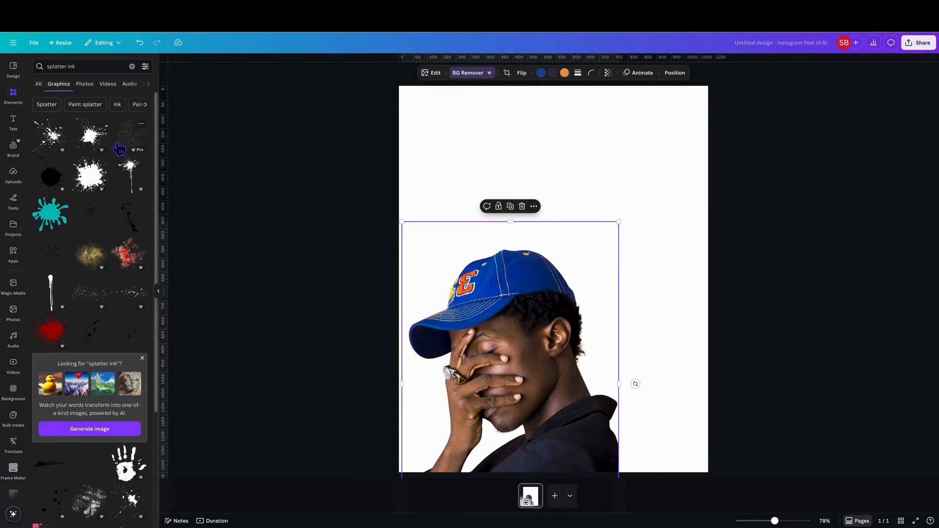
- Find the fine-speckled ink splatter among the graphics results and add it to the page
scroll(97, 297, down, 3)
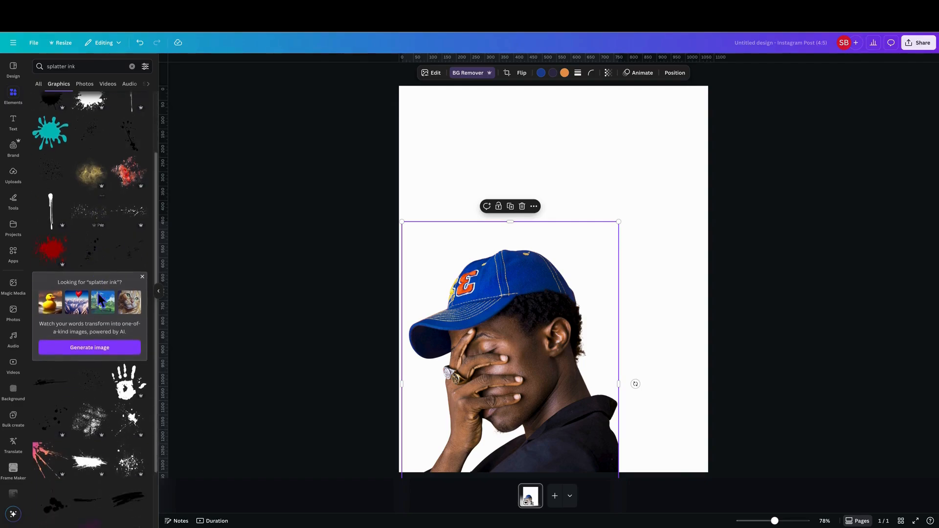
scroll(99, 300, down, 4)
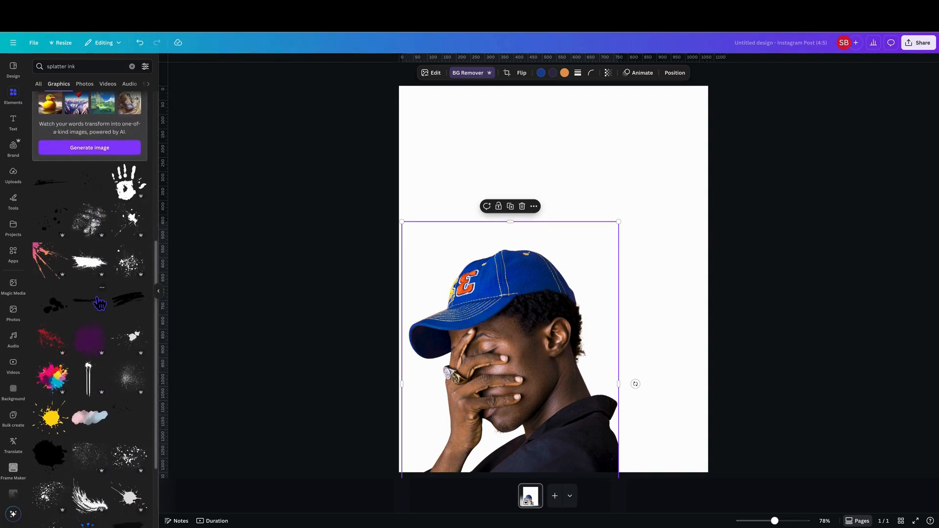
scroll(100, 304, down, 1)
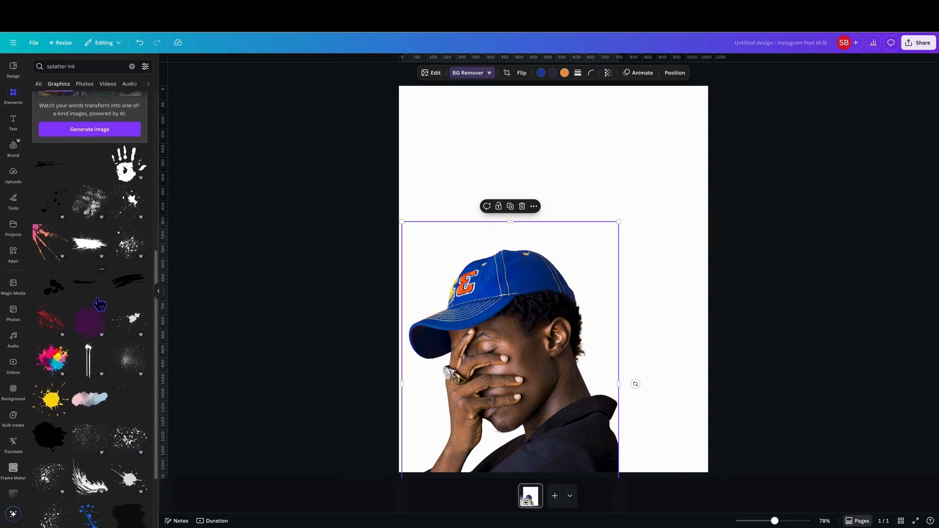
scroll(100, 305, down, 3)
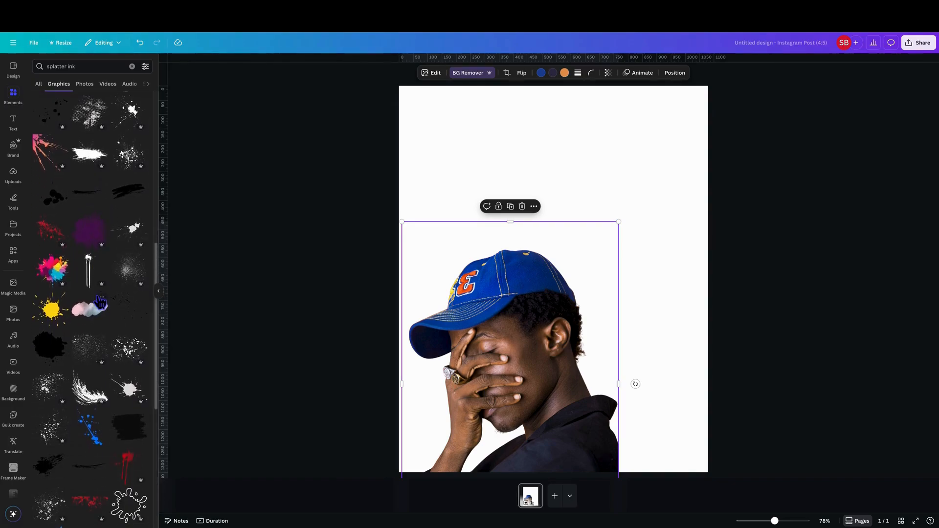
scroll(100, 304, up, 3)
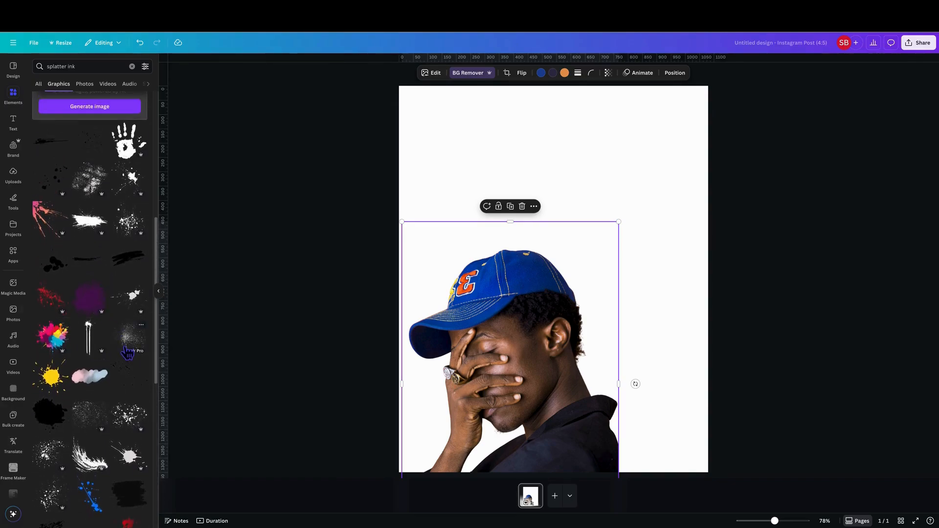
click(141, 326)
click(141, 326)
click(130, 346)
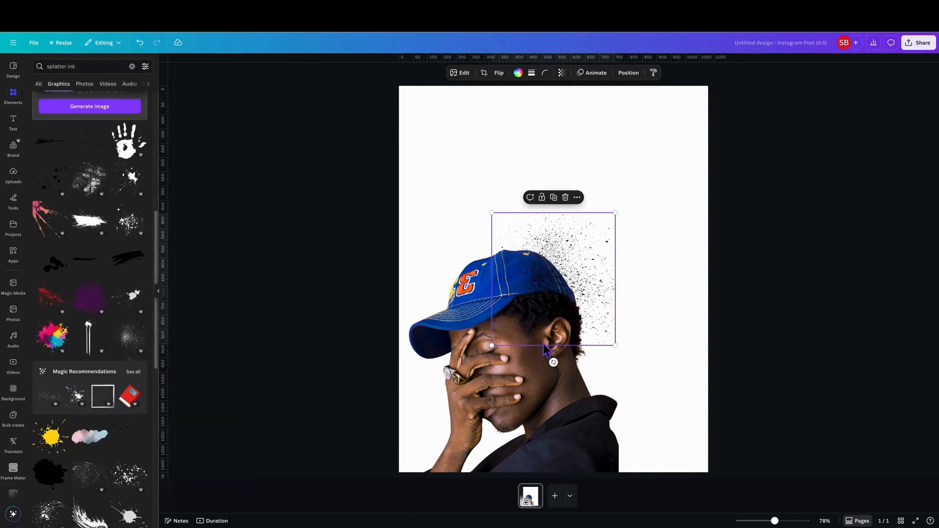
- Rotate and shrink the ink splatter, and position it over the upper back edge of the cap
drag(604, 284, 608, 255)
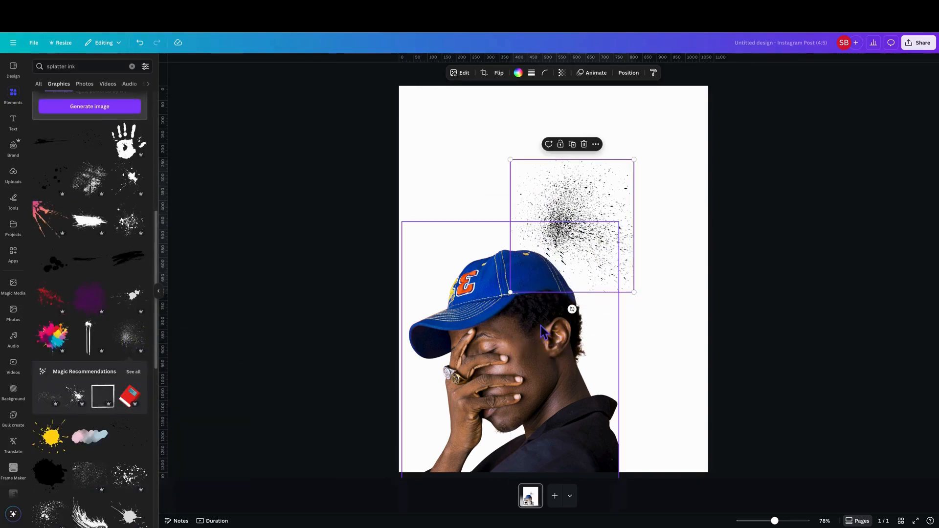
mouse_move(572, 310)
mouse_down()
mouse_move(633, 310)
mouse_move(653, 288)
mouse_up()
drag(601, 234, 598, 249)
drag(662, 235, 608, 264)
drag(558, 247, 584, 270)
- Recolour the ink splatter white and nudge it along the back edge of the cap
click(519, 74)
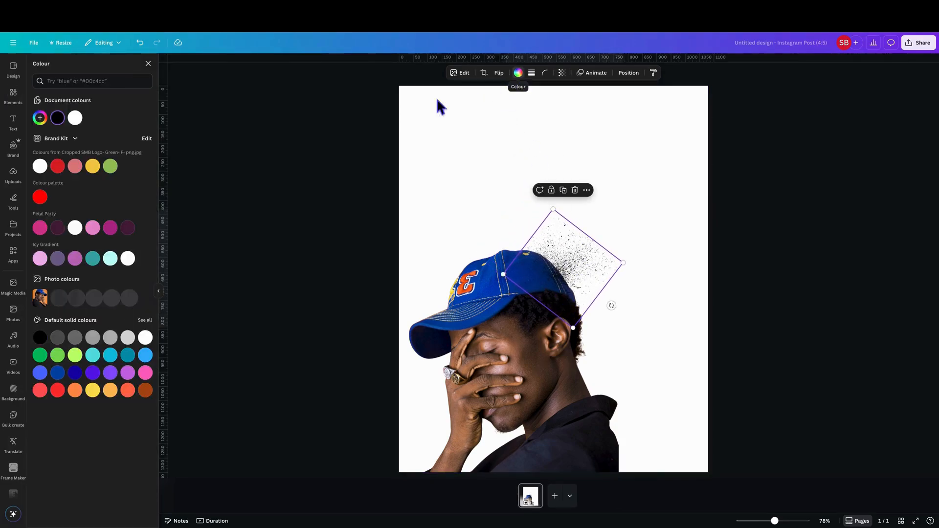
click(152, 339)
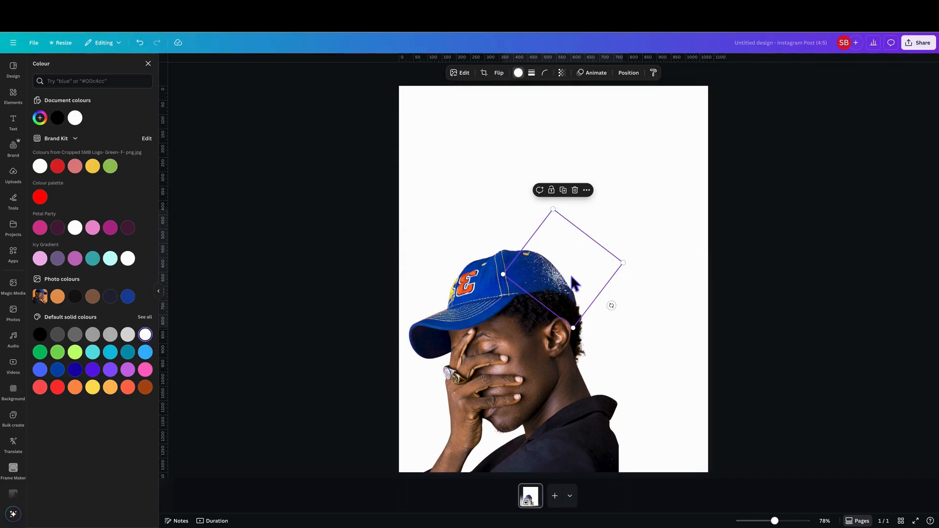
drag(571, 276, 575, 274)
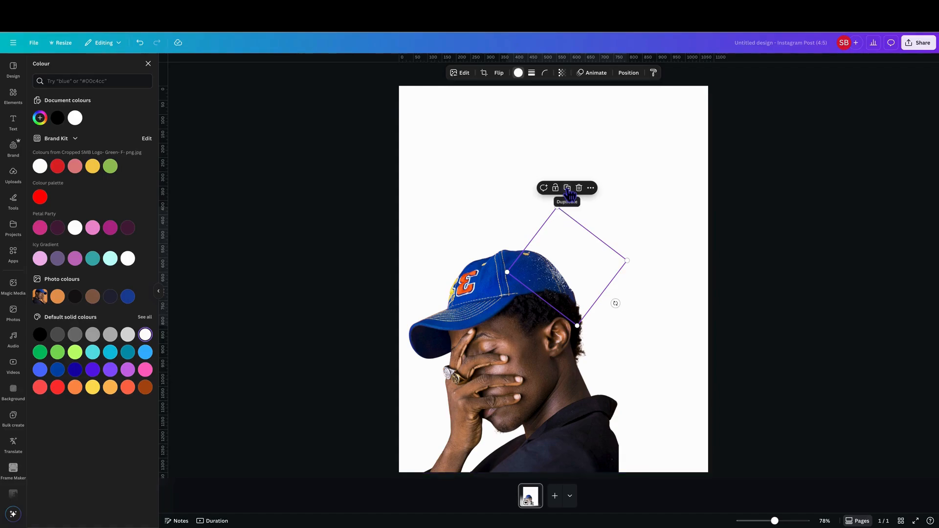
- Duplicate the white splatter and offset the copy slightly upward along the cap's back edge
mouse_move(578, 261)
mouse_down()
mouse_move(585, 253)
mouse_move(587, 263)
mouse_up()
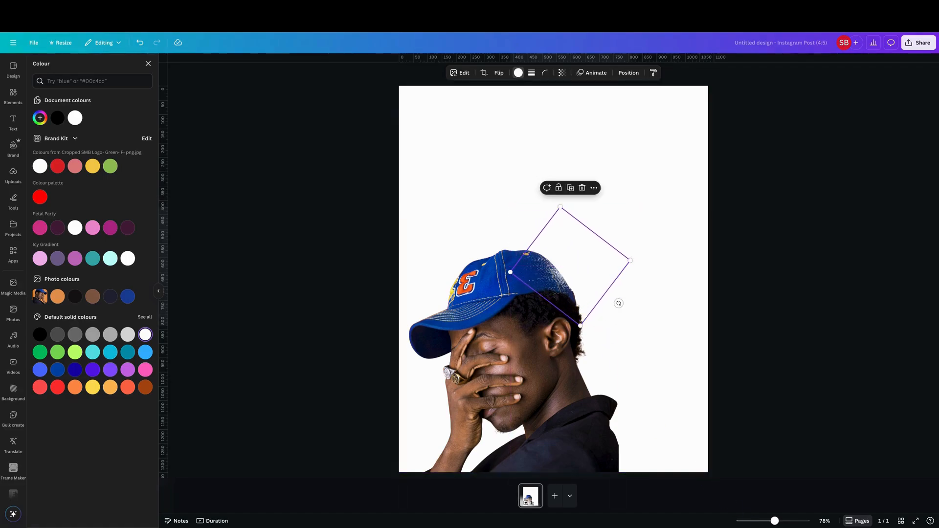
drag(774, 521, 789, 521)
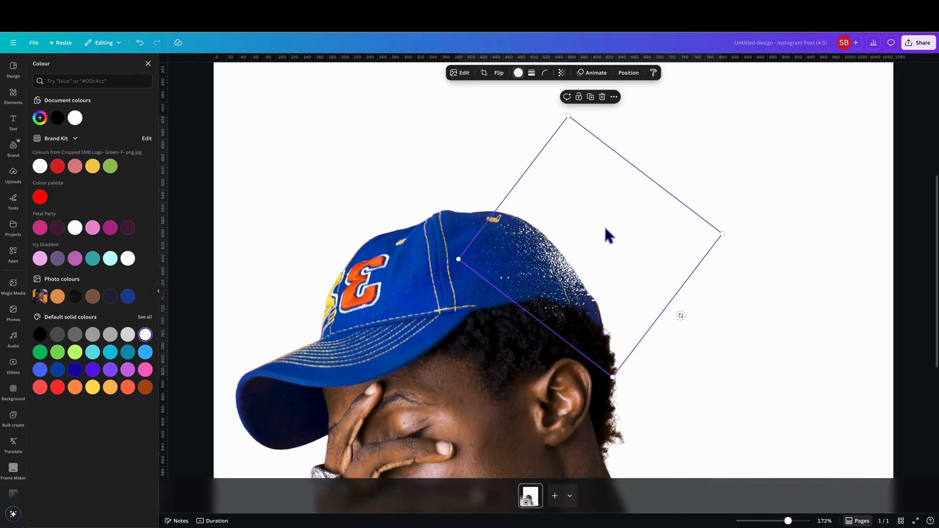
drag(612, 238, 575, 225)
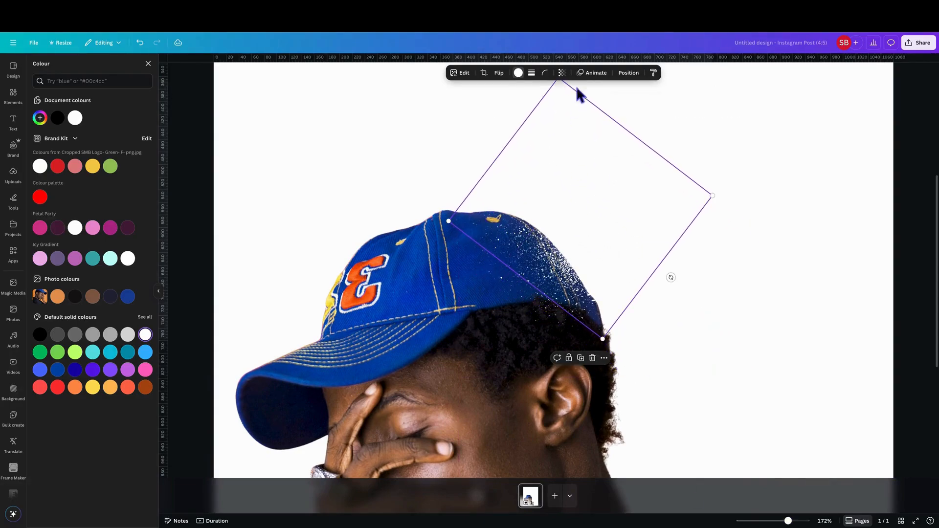
- Duplicate the white splatter again and shift it toward the cap's crown to build up denser specks
click(581, 358)
drag(601, 182, 608, 231)
drag(589, 339, 573, 351)
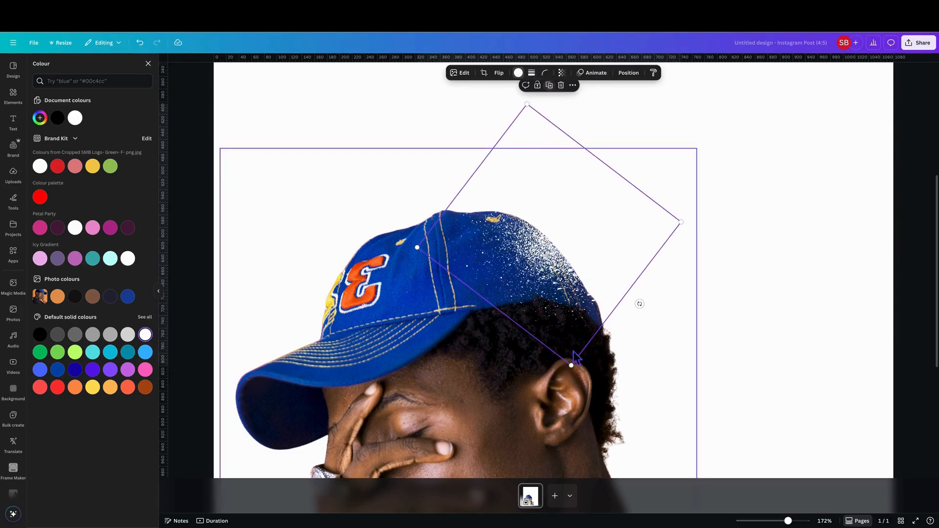
drag(603, 234, 559, 225)
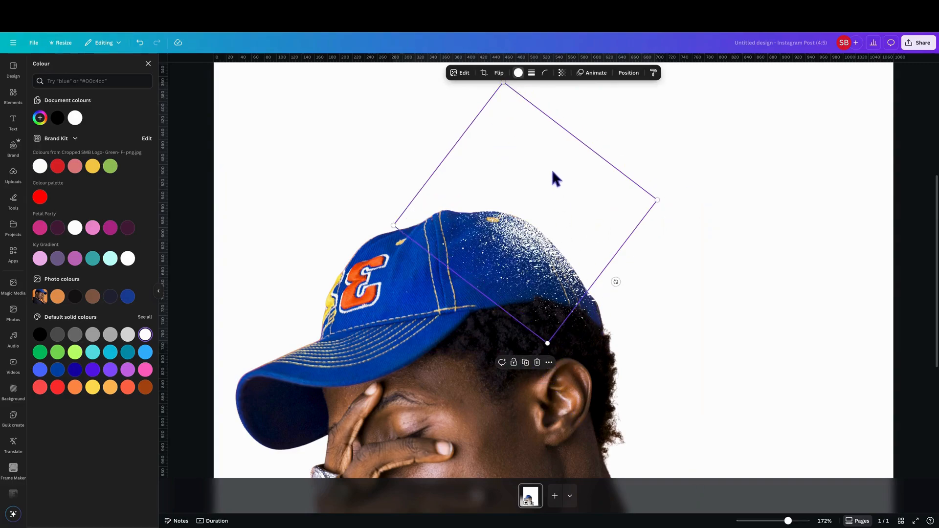
mouse_move(551, 168)
mouse_down()
mouse_move(543, 166)
mouse_move(558, 166)
mouse_up()
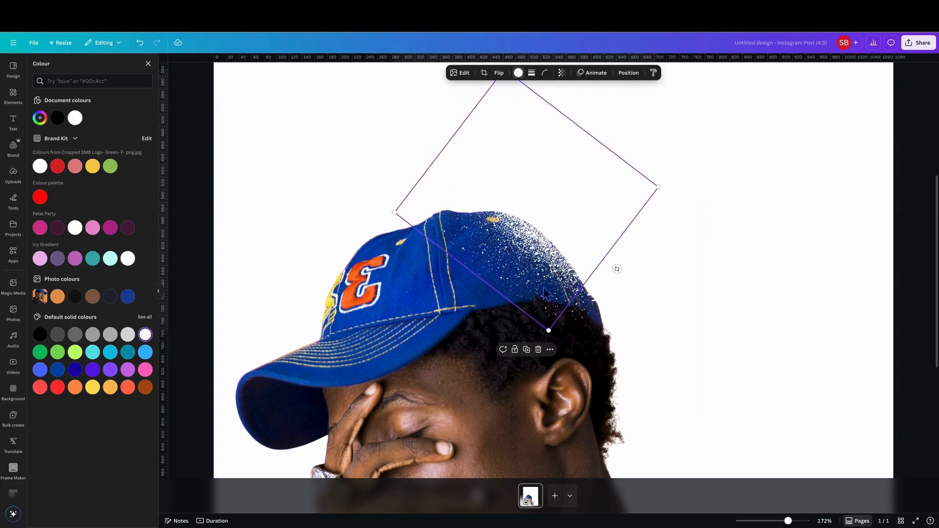
- Place one splatter copy farther back on the cap, and duplicate it for another copy over the upper crown
drag(555, 251, 626, 287)
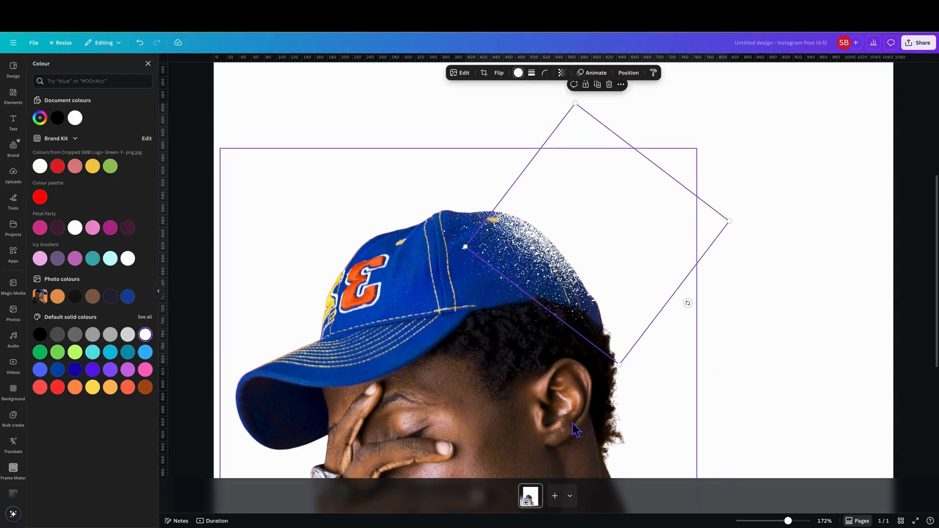
click(603, 94)
drag(690, 325, 534, 253)
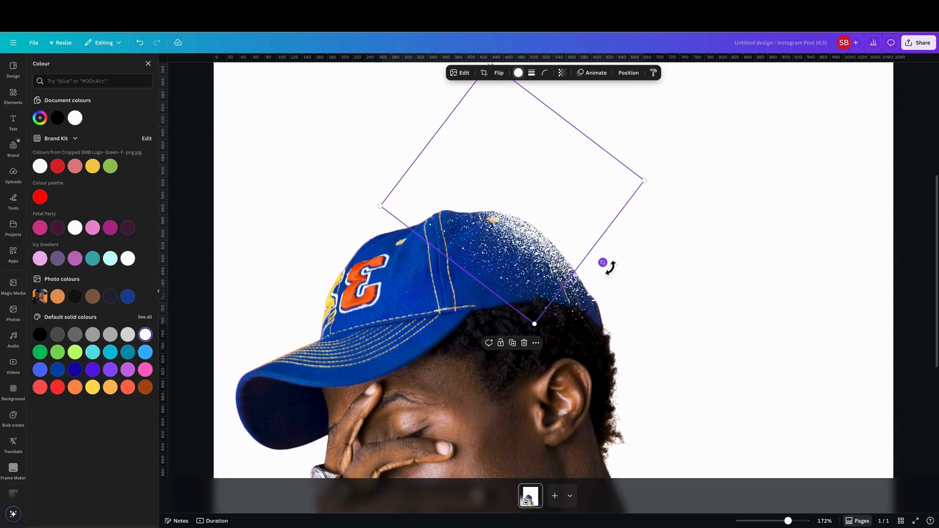
- Rotate the latest white splatter copy counter-clockwise and position it over the cap's crown and back edge
drag(603, 263, 625, 223)
drag(577, 195, 473, 152)
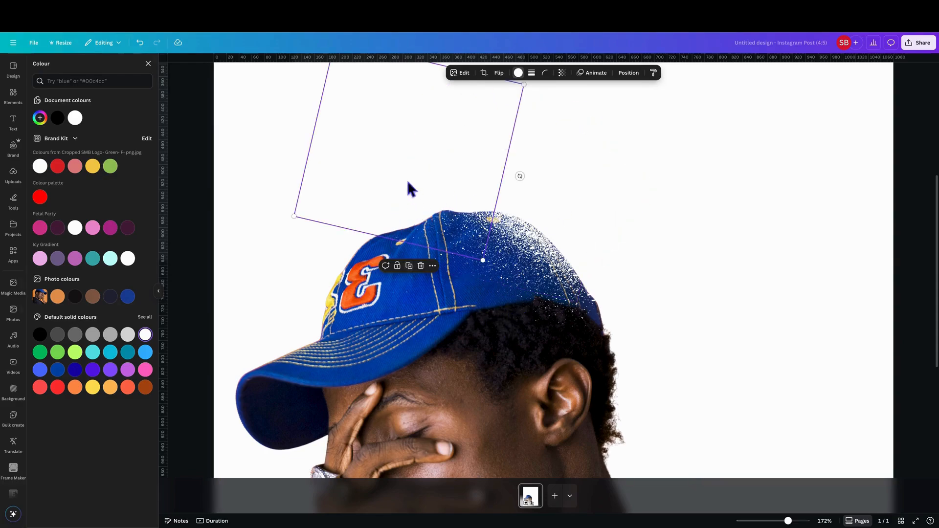
drag(409, 163, 505, 172)
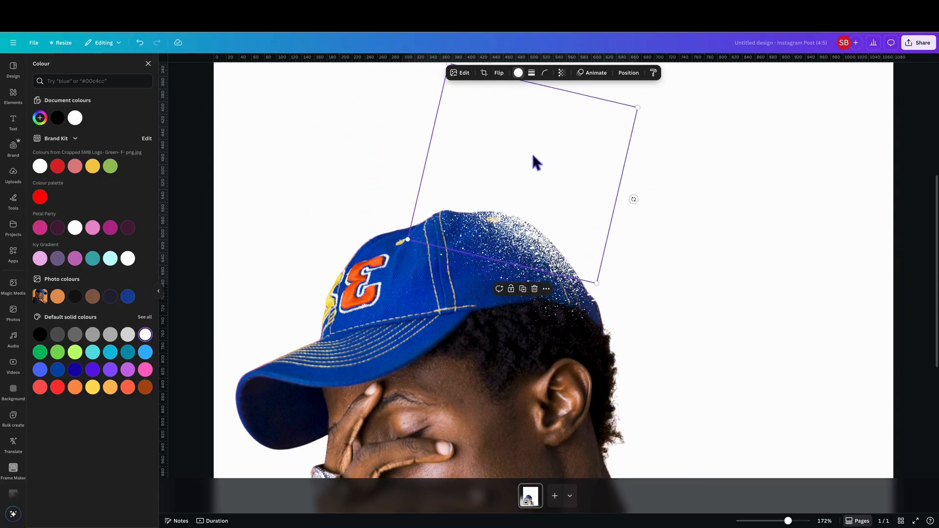
- Duplicate the rotated white splatter twice, offsetting one copy toward the cap's front and the other toward its back
click(523, 289)
drag(520, 153, 509, 192)
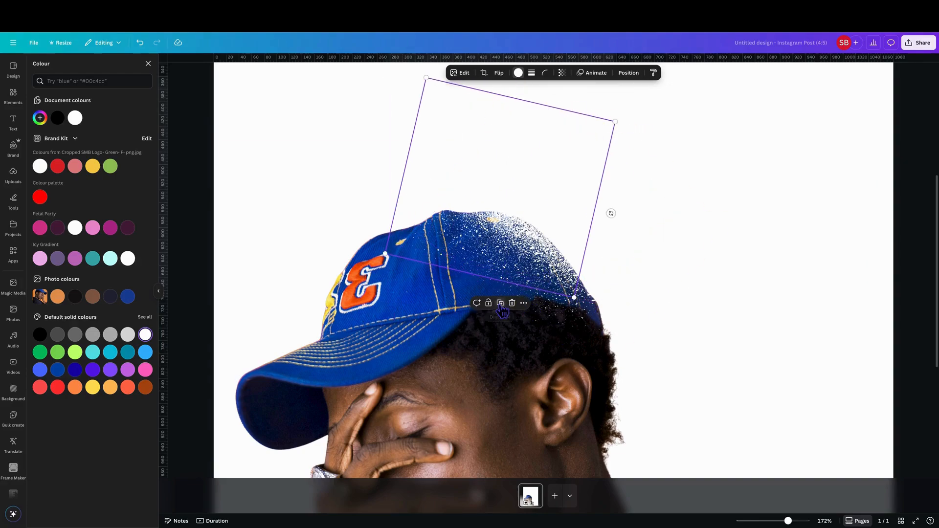
click(500, 303)
drag(442, 161, 544, 193)
- Add more white splatter copies around the cap's crown, leaving the last one centred over the crown's back half
click(520, 293)
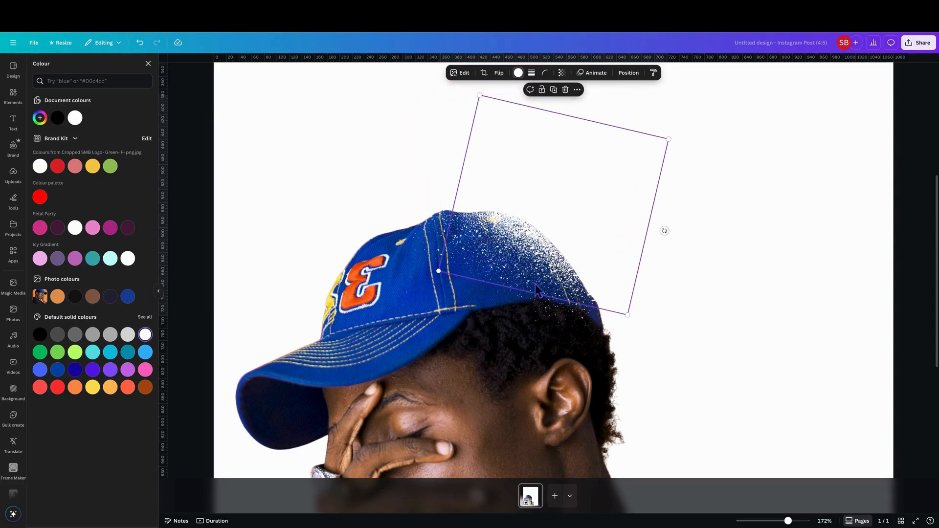
click(552, 90)
drag(563, 249, 527, 191)
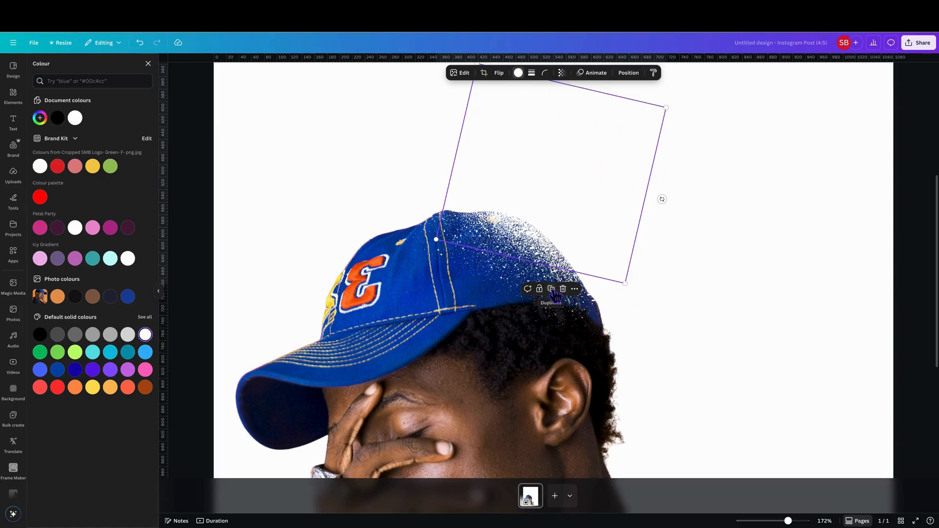
drag(590, 218, 541, 200)
click(590, 113)
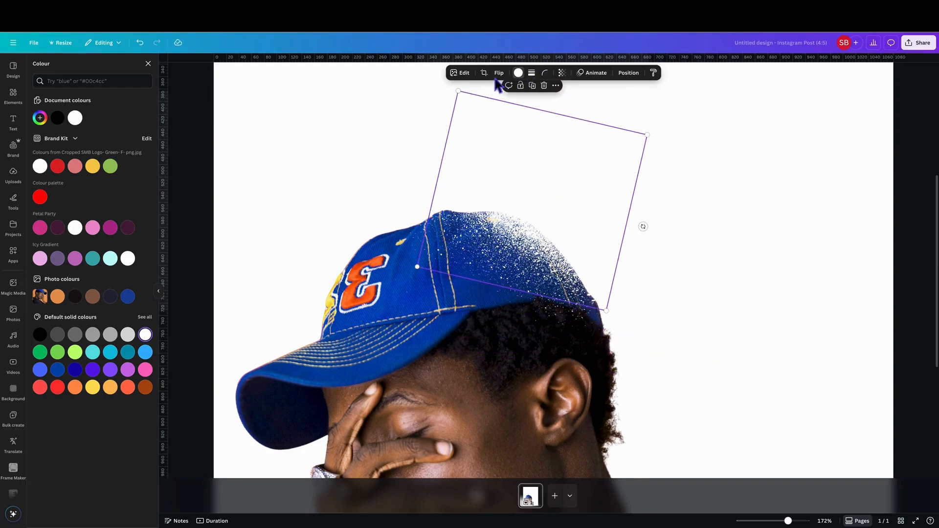
- Recolour the last splatter copy with the blue sampled from the cap in the photo, #0744A1
click(520, 74)
click(158, 291)
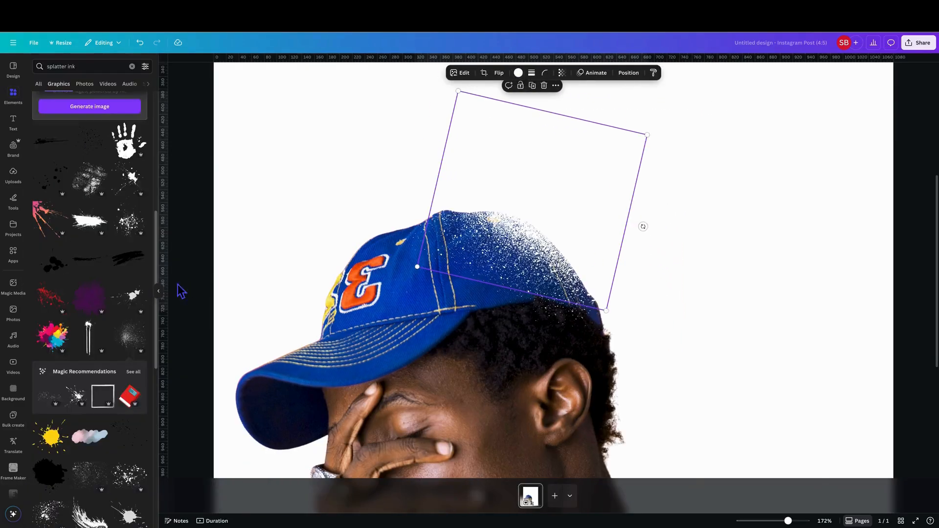
click(519, 73)
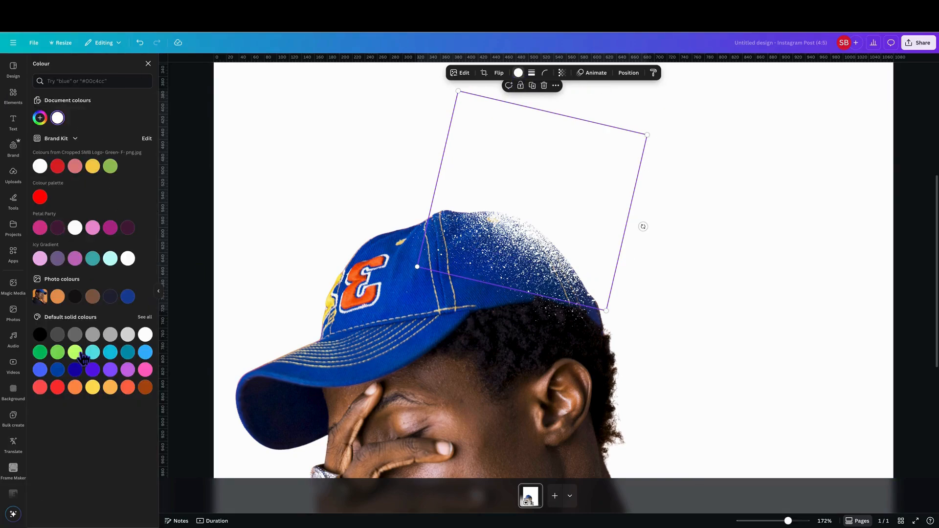
click(40, 118)
click(135, 198)
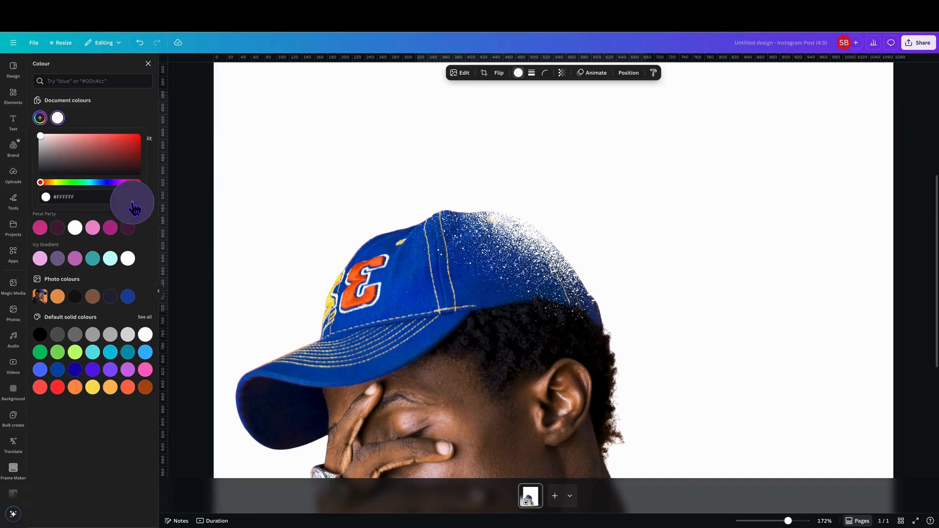
click(471, 302)
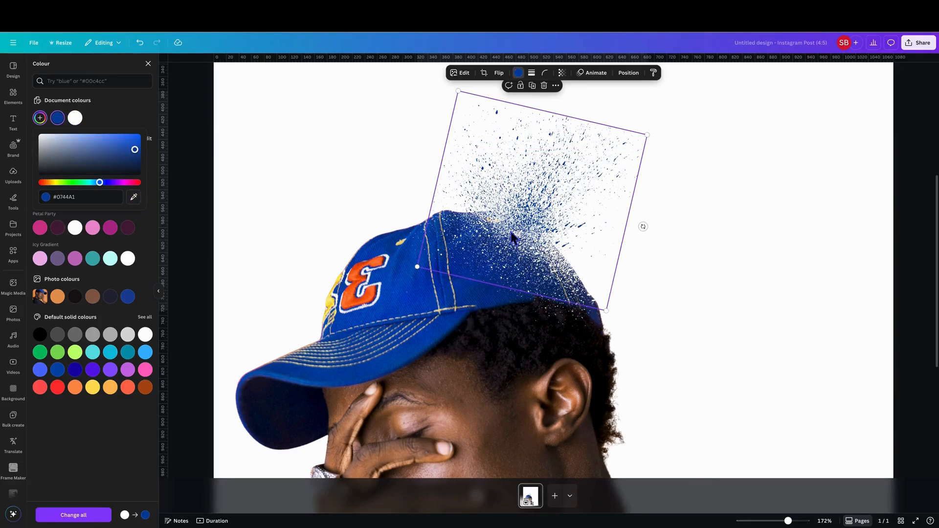
- Move the blue splatter onto the cap's back edge, then duplicate it and offset the copy toward the crown
drag(566, 186, 601, 240)
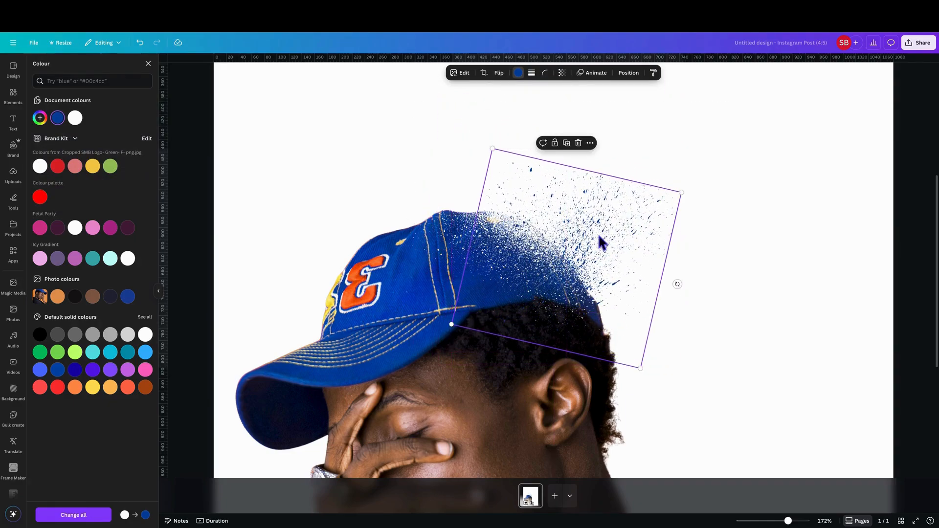
click(571, 147)
drag(592, 254, 570, 240)
- Duplicate the blue splatter several more times and spread the copies over the crown toward the cap's front
click(556, 131)
click(543, 113)
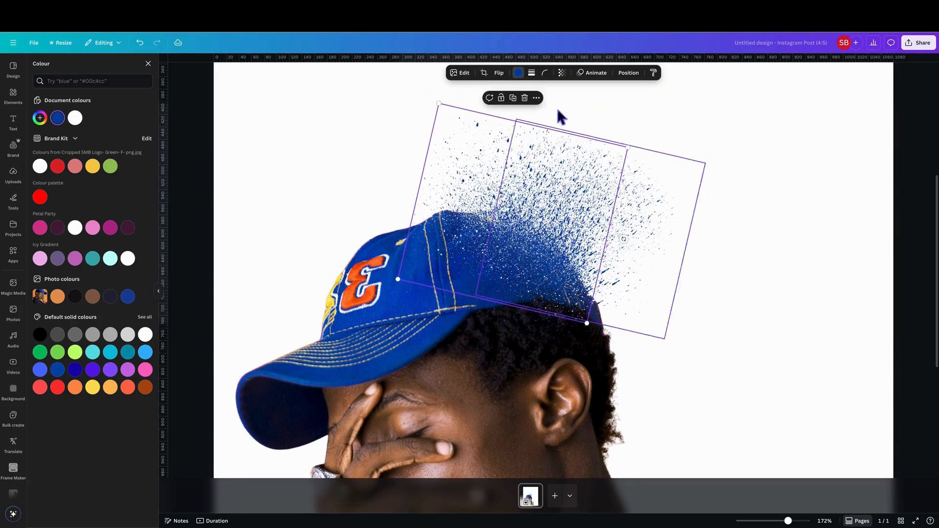
click(513, 99)
mouse_move(524, 186)
mouse_down()
mouse_move(539, 156)
mouse_move(541, 188)
mouse_up()
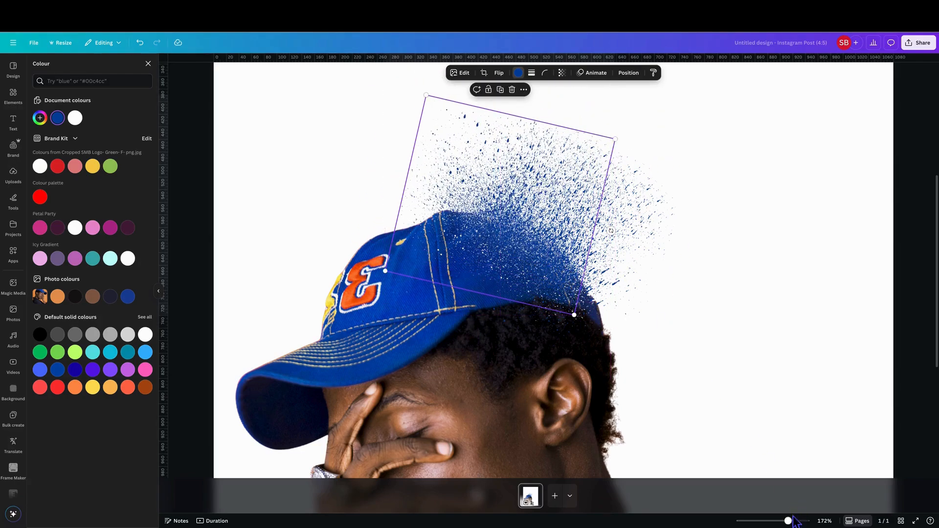
- Duplicate the blue splatter again, enlarge the copy considerably and shift it over the cap toward the front
drag(789, 521, 778, 521)
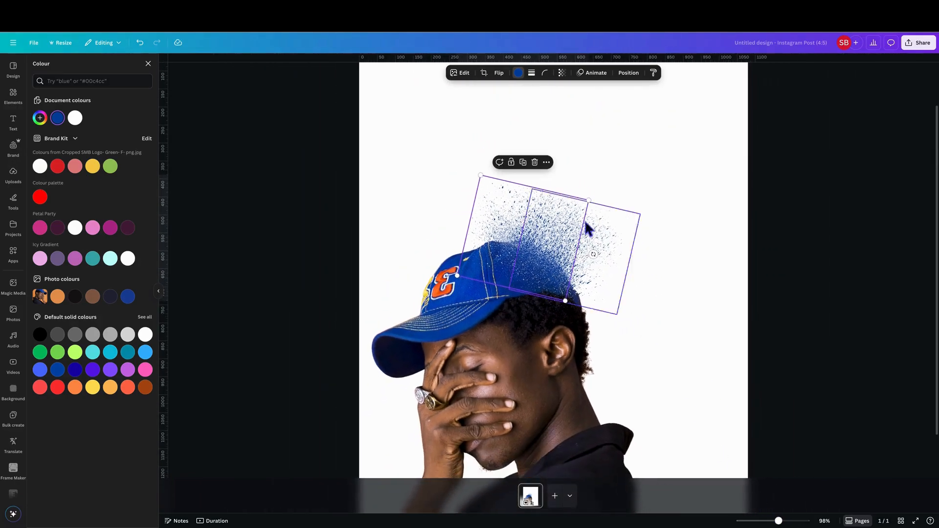
click(523, 162)
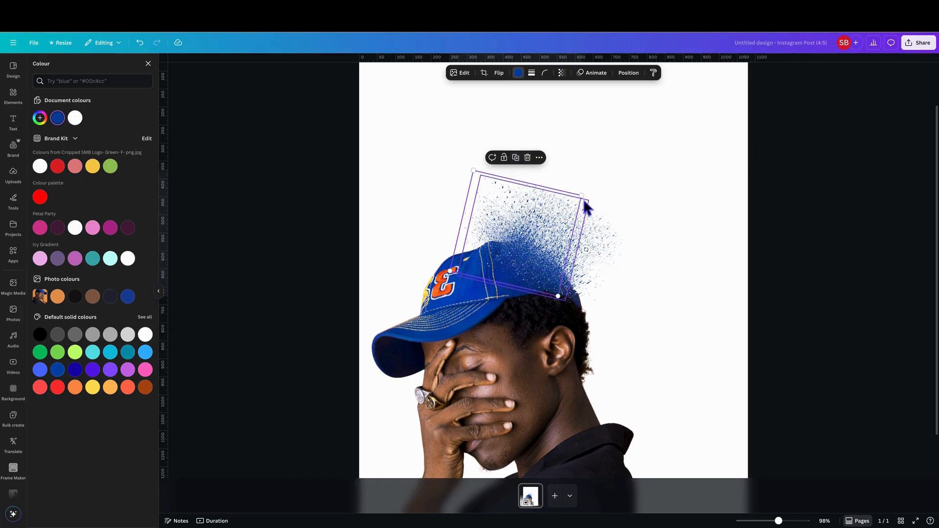
drag(582, 196, 711, 199)
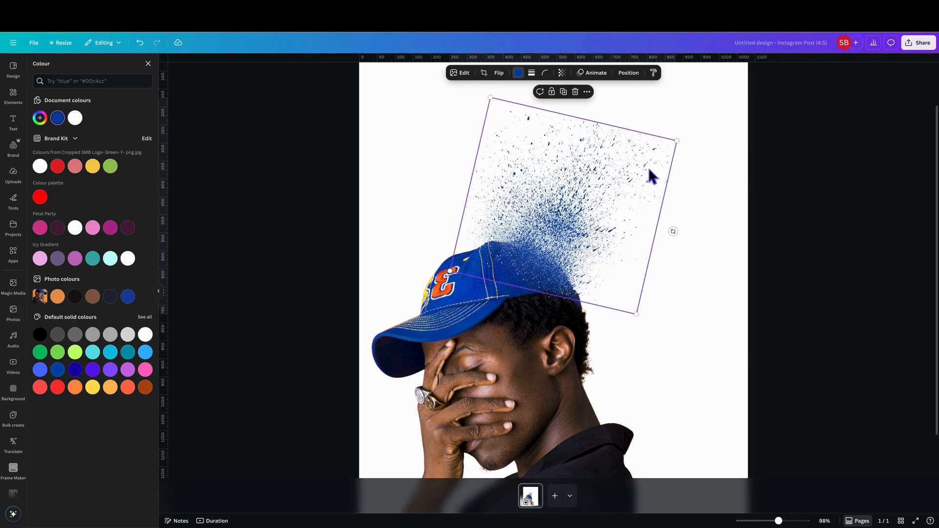
drag(651, 176, 522, 178)
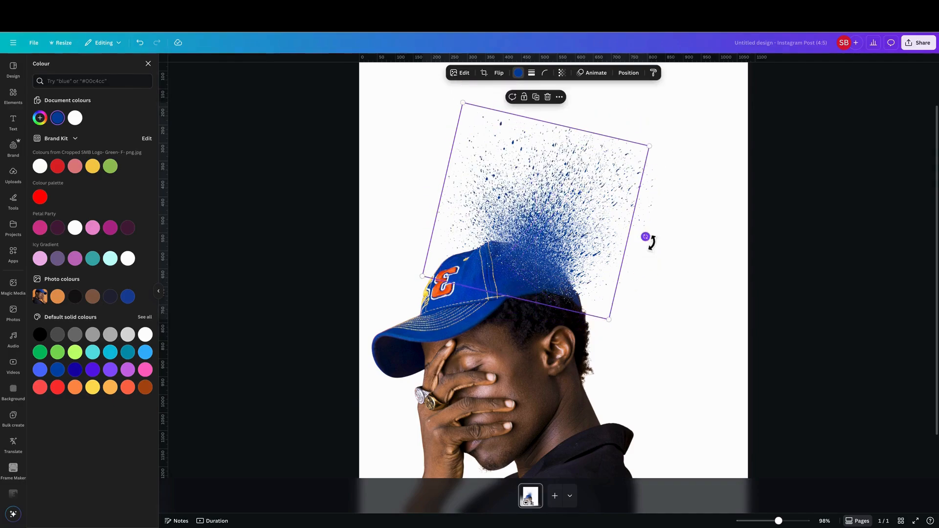
- Rotate the enlarged blue splatter counter-clockwise, scale it up further and centre it above the cap's crown
drag(646, 237, 667, 188)
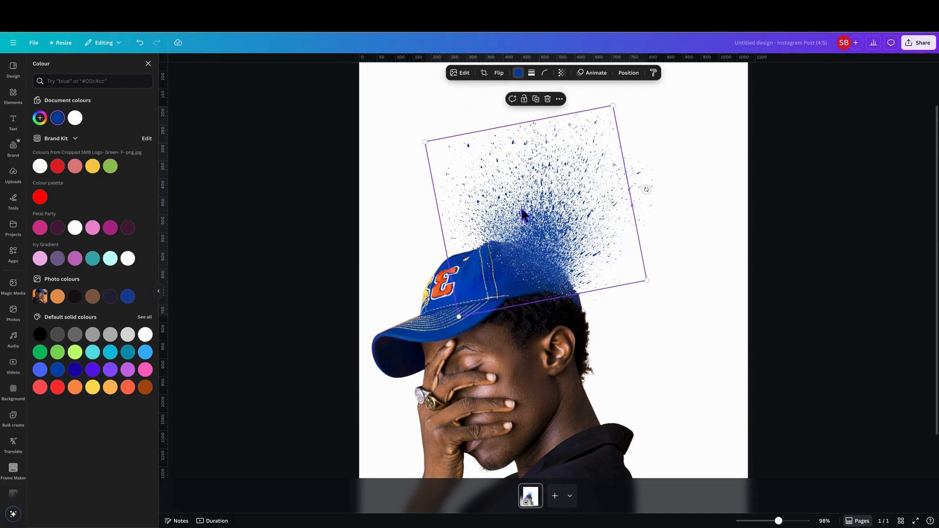
drag(522, 213, 532, 231)
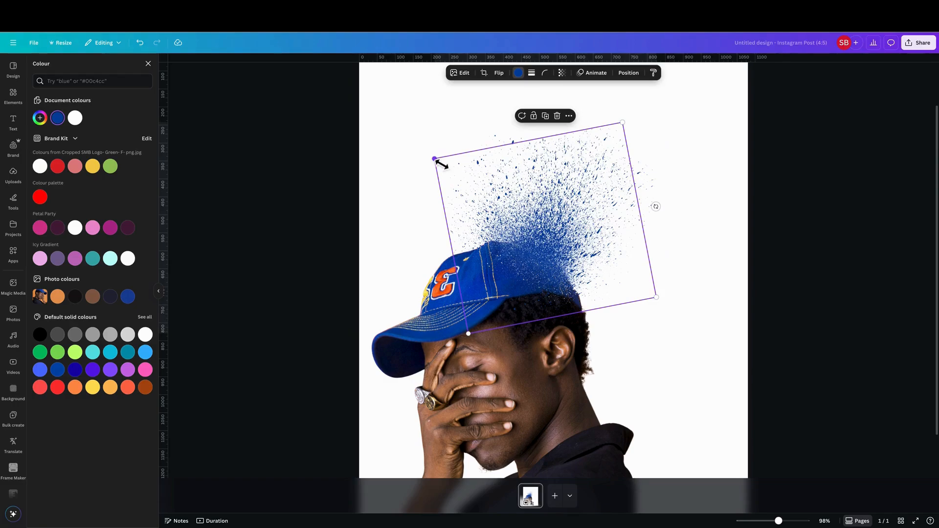
drag(435, 159, 394, 122)
drag(516, 225, 554, 236)
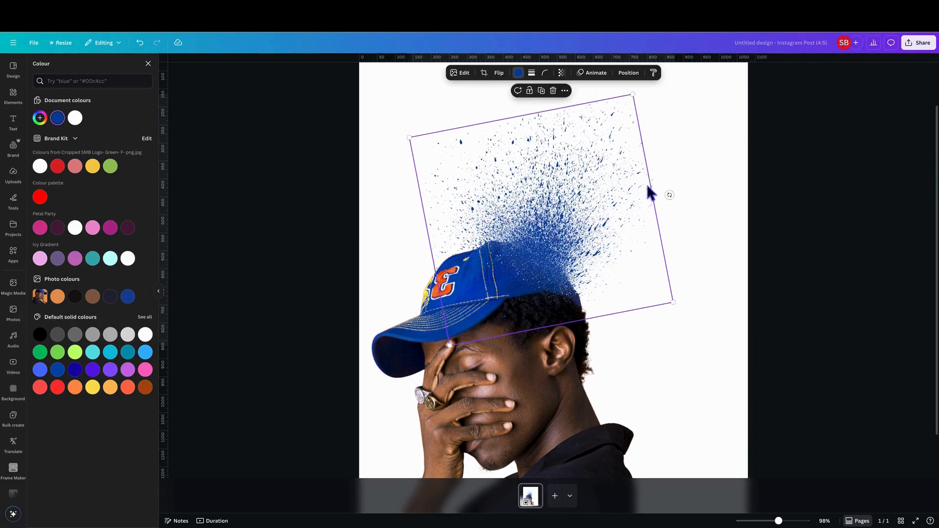
- Duplicate the enlarged blue splatter twice, offsetting one copy toward the cap's front and rotating the other clockwise to fan out behind the head
click(541, 91)
drag(556, 157, 543, 177)
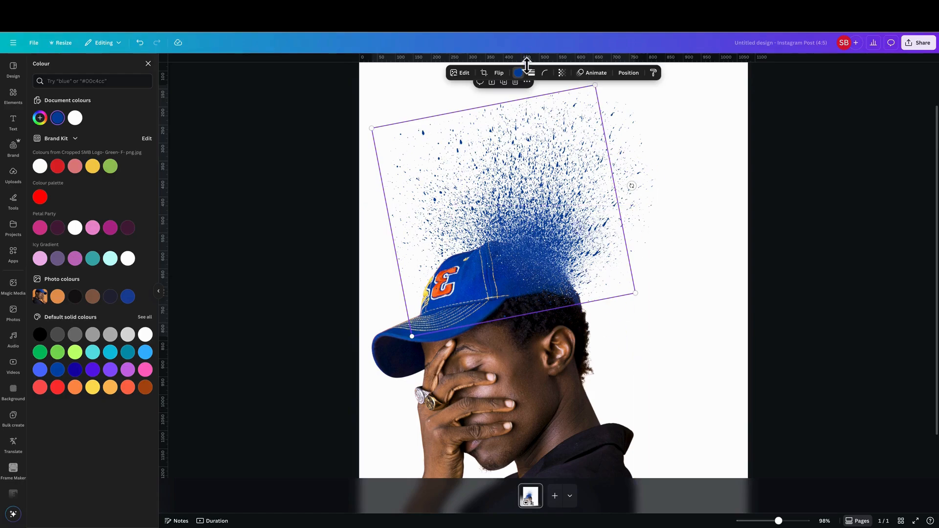
key(ctrl+z)
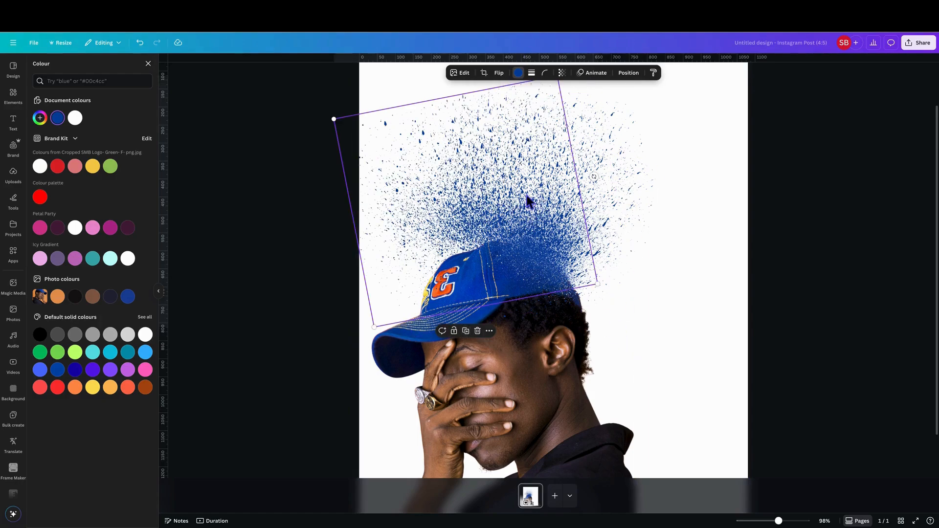
drag(528, 201, 602, 204)
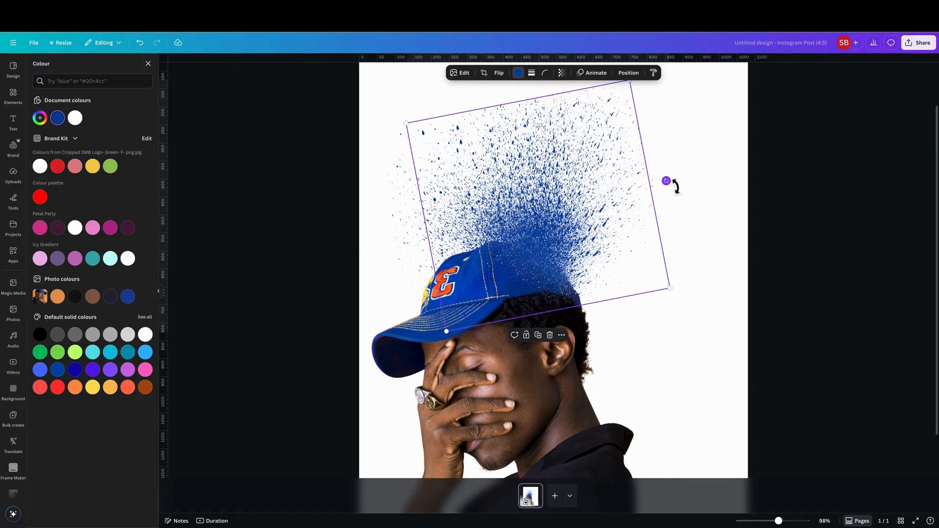
drag(674, 186, 590, 261)
drag(585, 195, 598, 211)
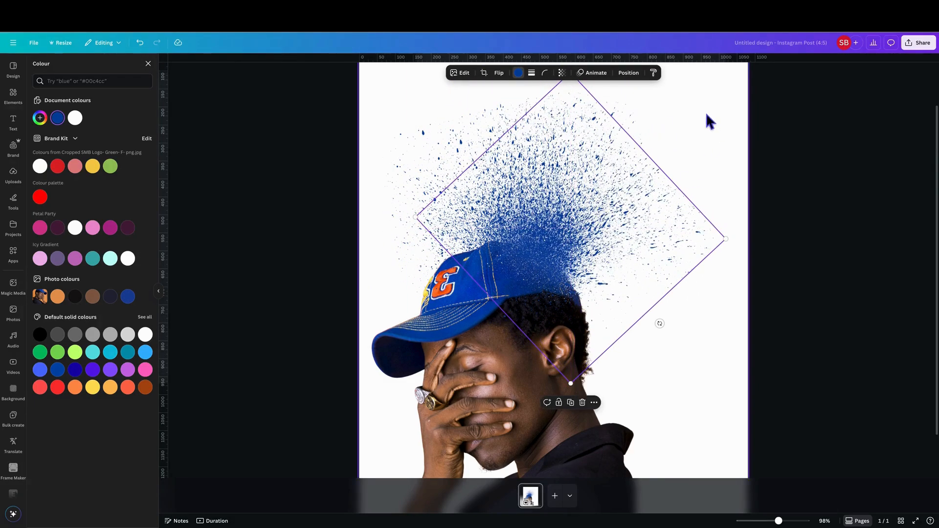
click(705, 111)
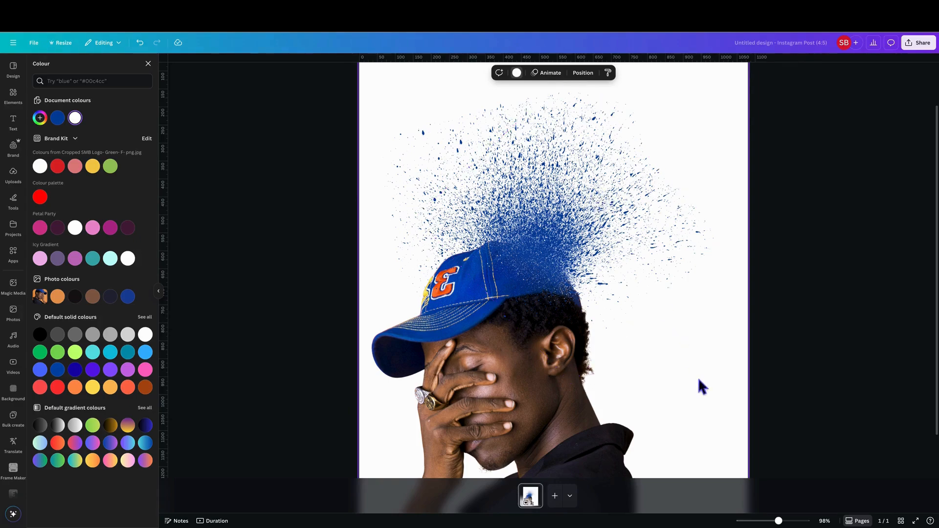
drag(777, 525, 774, 525)
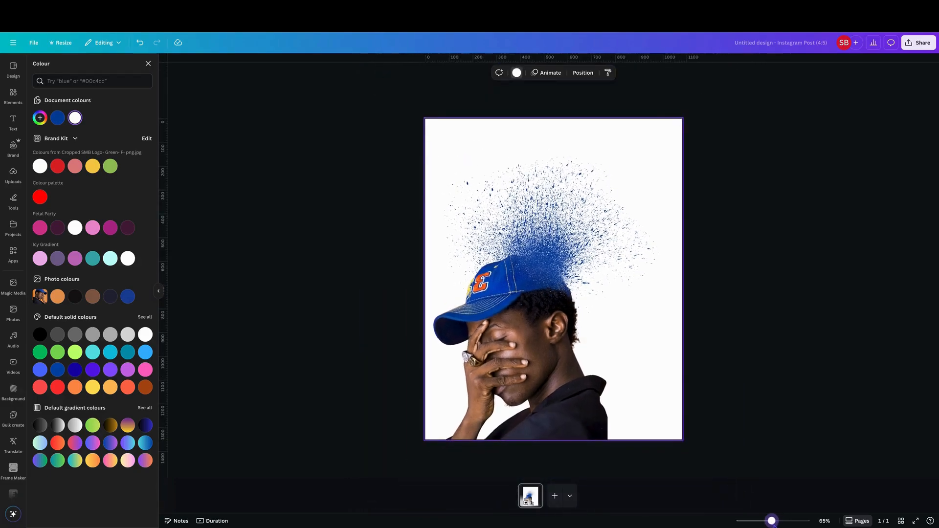